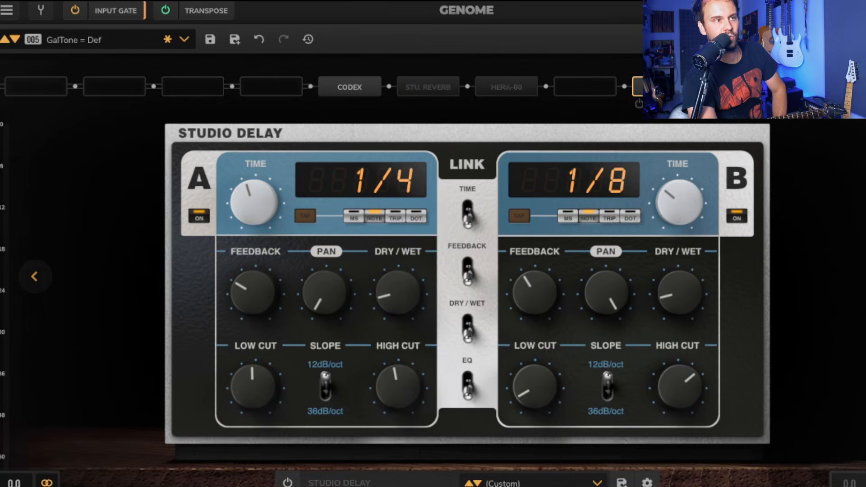
Step: Look through the signal chain's blocks, including the Studio Reverb and the CODEX amplifier
click(505, 86)
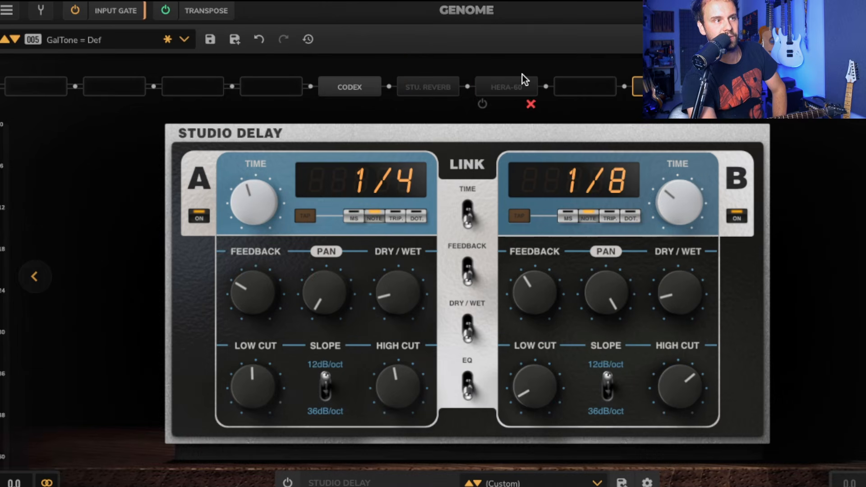
click(427, 88)
click(356, 88)
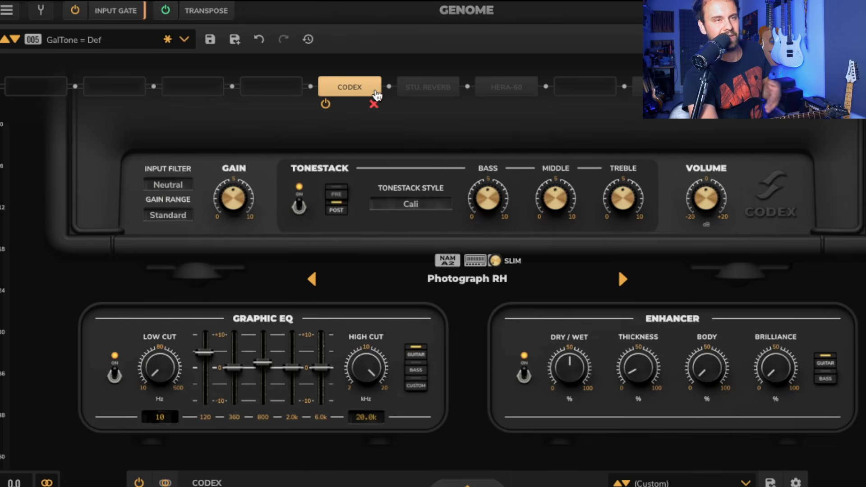
click(417, 90)
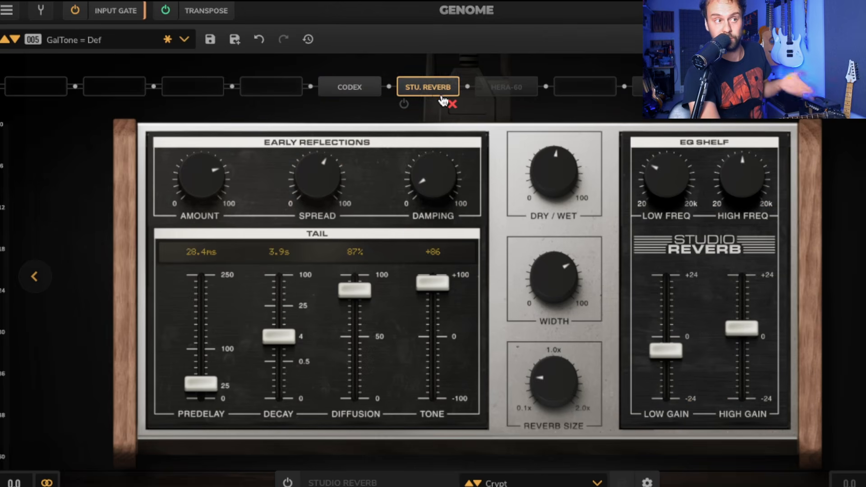
click(352, 90)
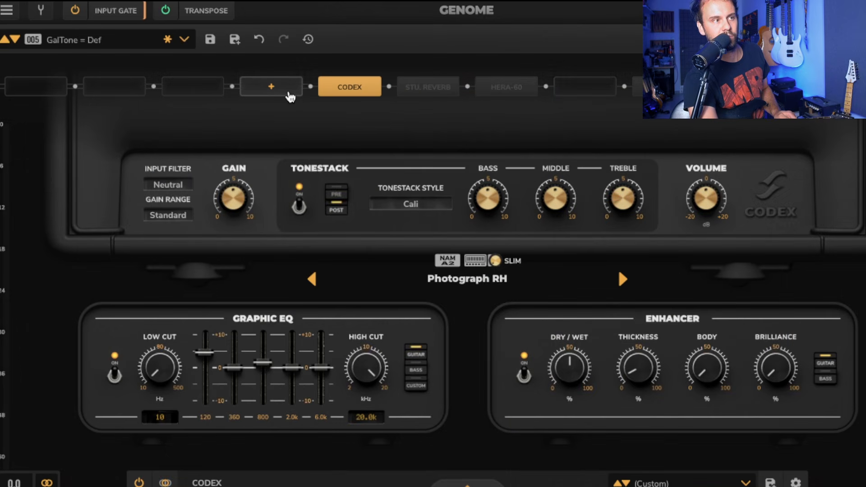
Step: Try adding a second CODEX amplifier in the empty slot before the existing one, and remove it
click(290, 97)
mouse_move(333, 260)
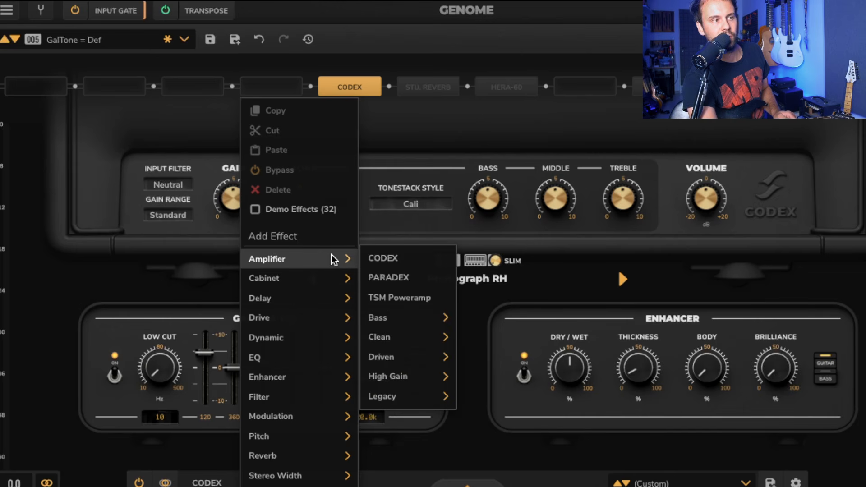
click(399, 261)
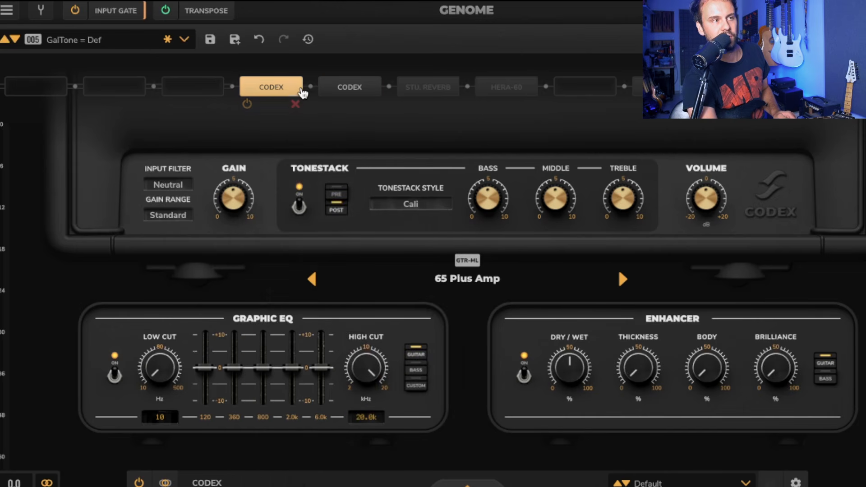
click(295, 105)
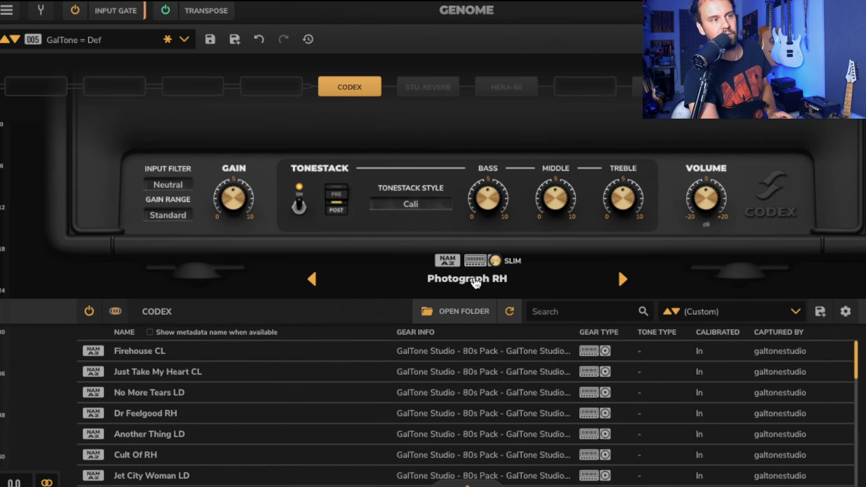
Step: Switch off the CODEX amplifier's graphic EQ and toggle the transposer off and back on
mouse_move(495, 260)
mouse_down()
mouse_move(495, 243)
mouse_move(495, 289)
mouse_move(495, 244)
mouse_up()
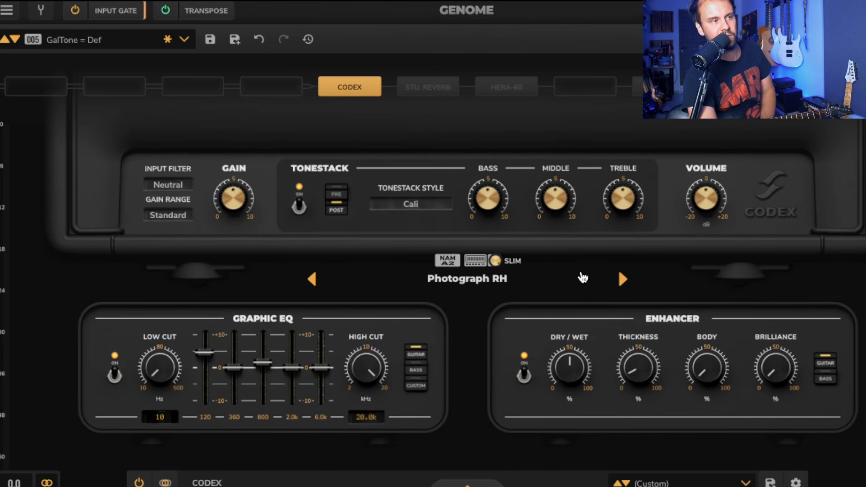
click(115, 374)
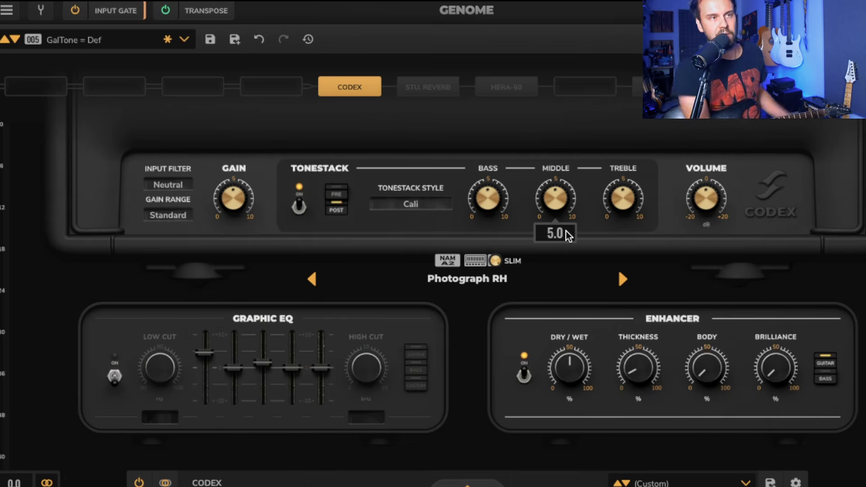
click(166, 11)
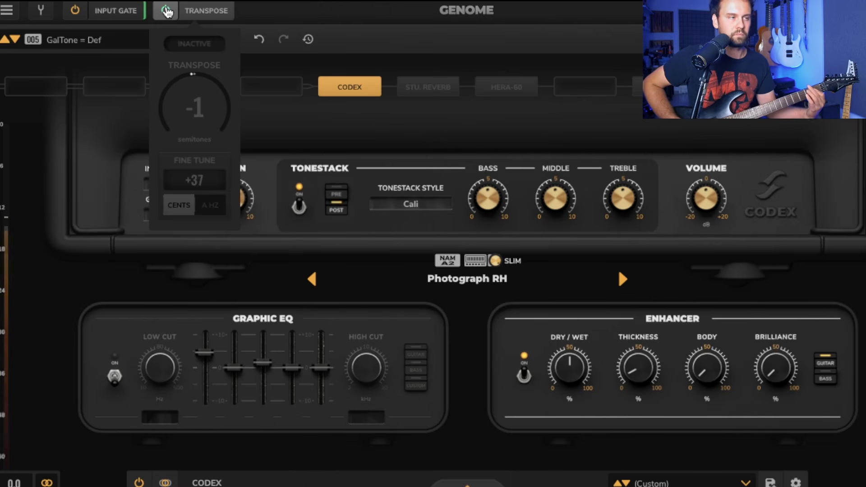
click(166, 11)
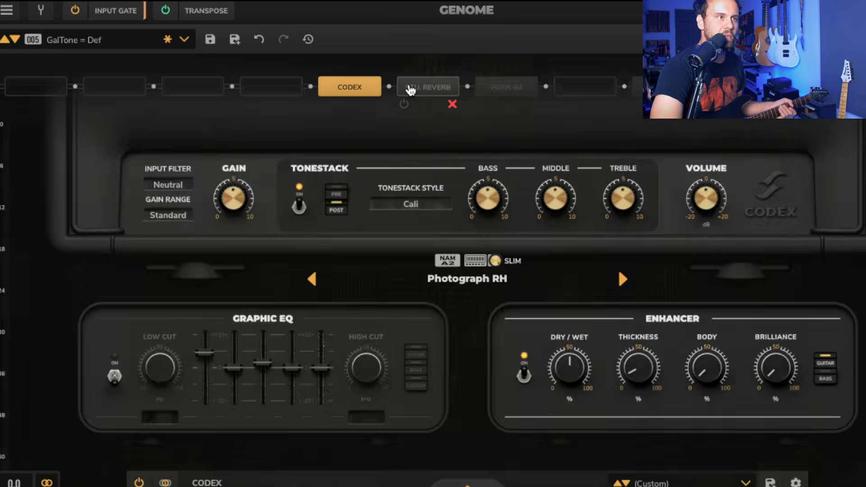
Step: Enable the Studio Reverb after the amplifier and review its reflection, width, size, EQ shelf and preset settings
click(407, 94)
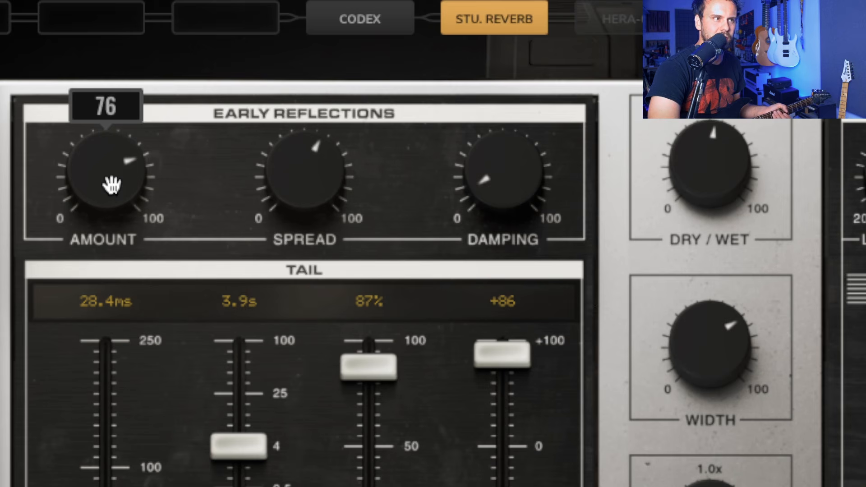
mouse_move(363, 48)
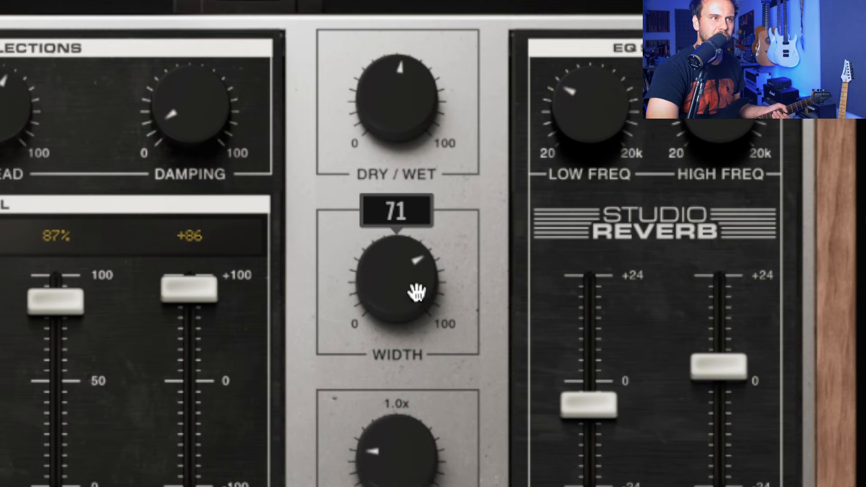
mouse_move(392, 438)
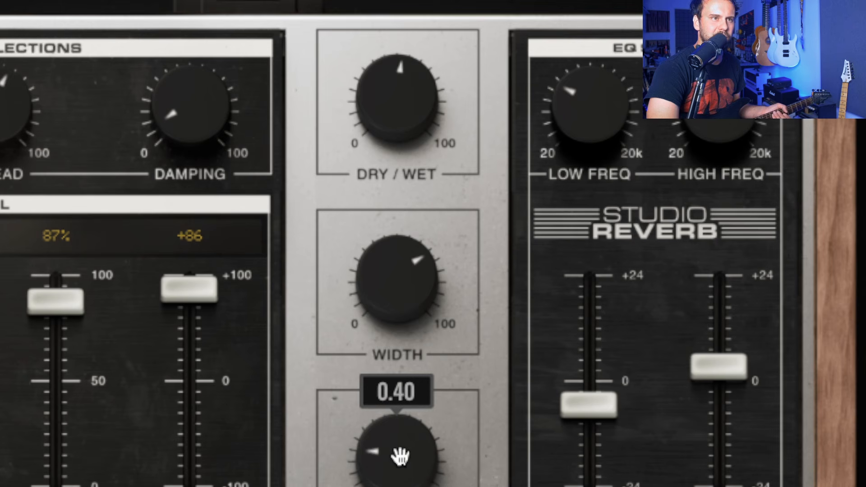
mouse_move(719, 366)
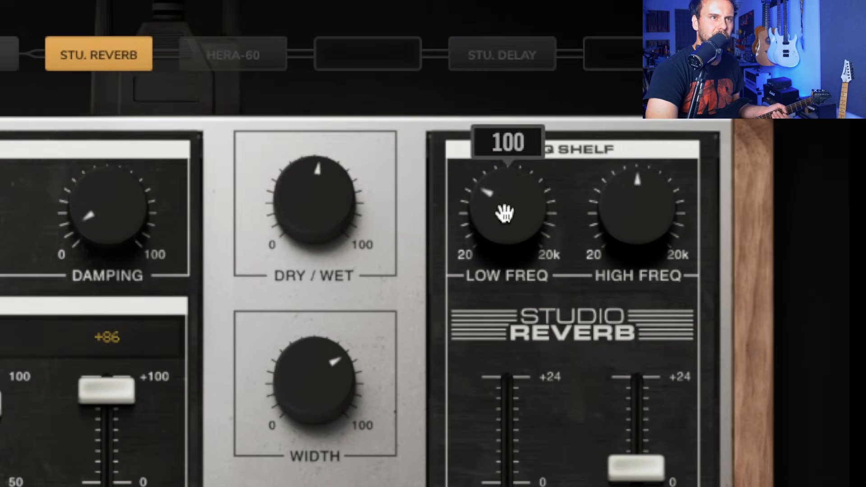
mouse_move(652, 212)
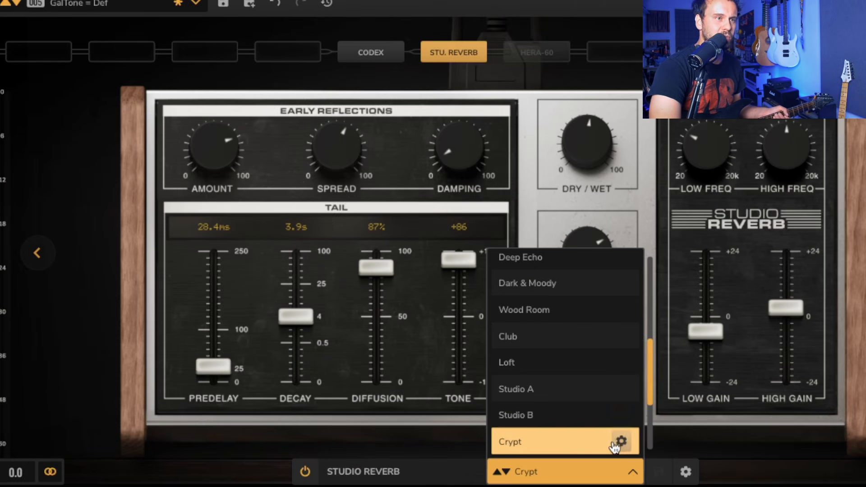
click(668, 441)
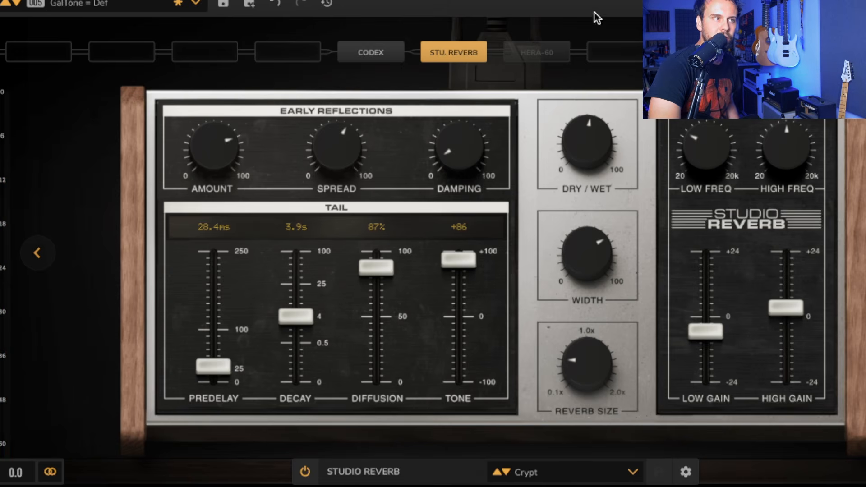
Step: Enable the HERA-60 chorus and review its width and drive settings
click(563, 55)
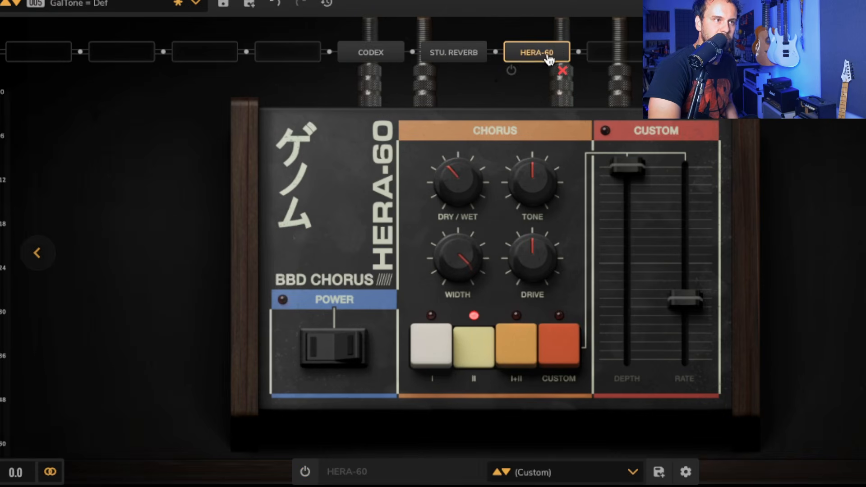
click(511, 71)
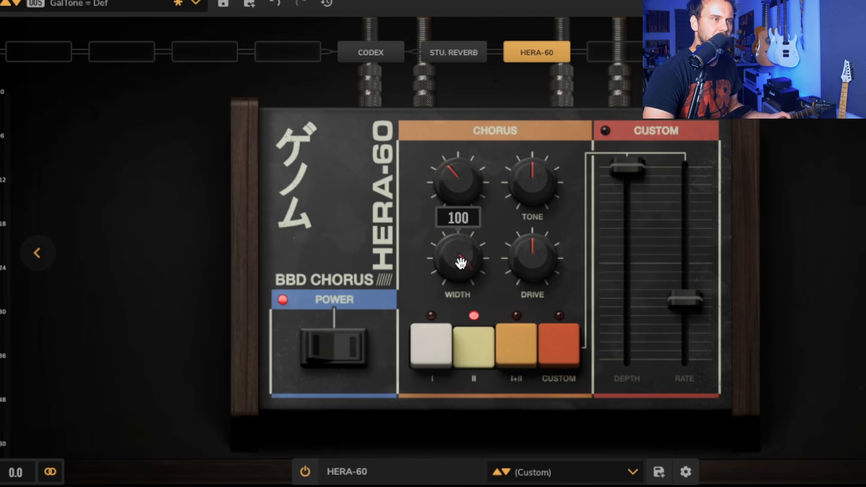
mouse_move(521, 263)
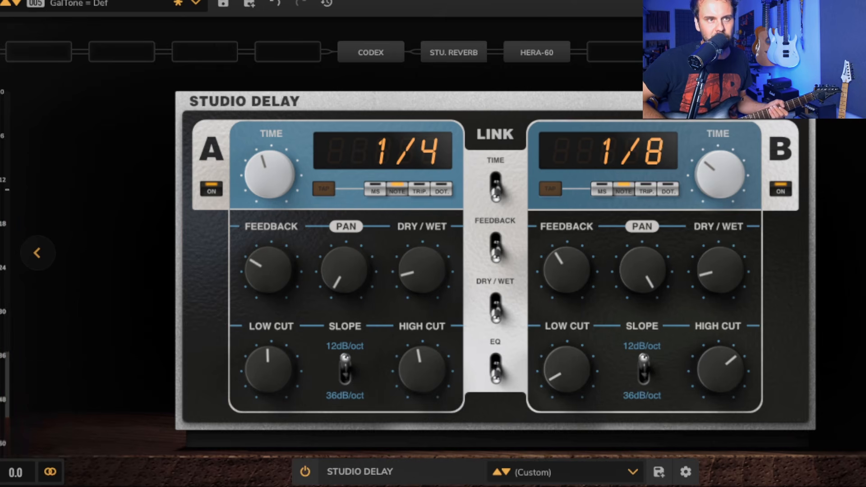
Step: Examine the Studio Delay's feedback, pan, dry/wet, low cut and high cut settings for delays A and B
mouse_move(276, 271)
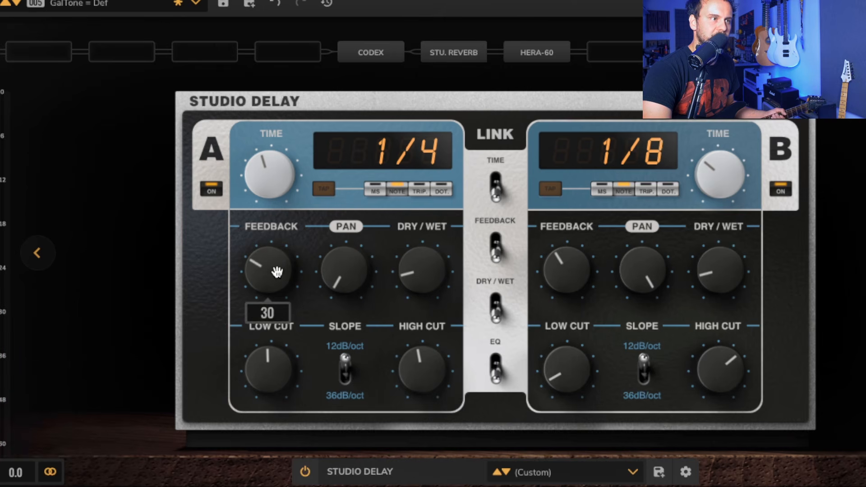
mouse_move(338, 271)
mouse_move(416, 270)
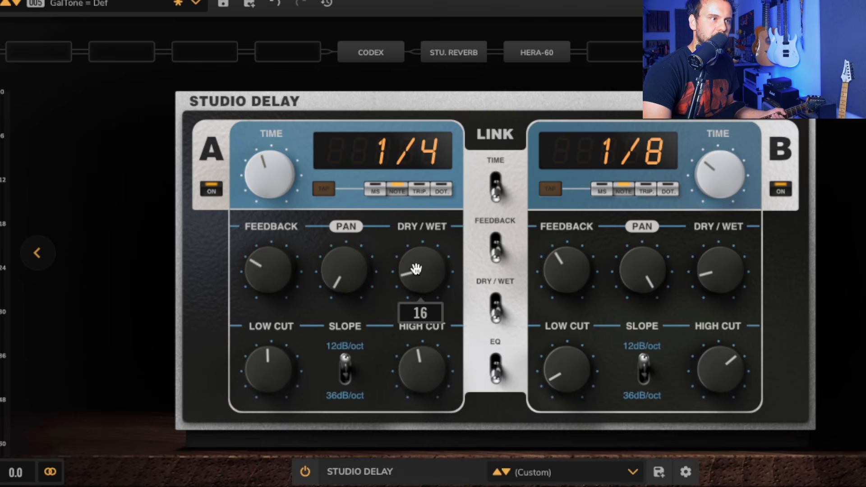
mouse_move(267, 357)
mouse_move(405, 360)
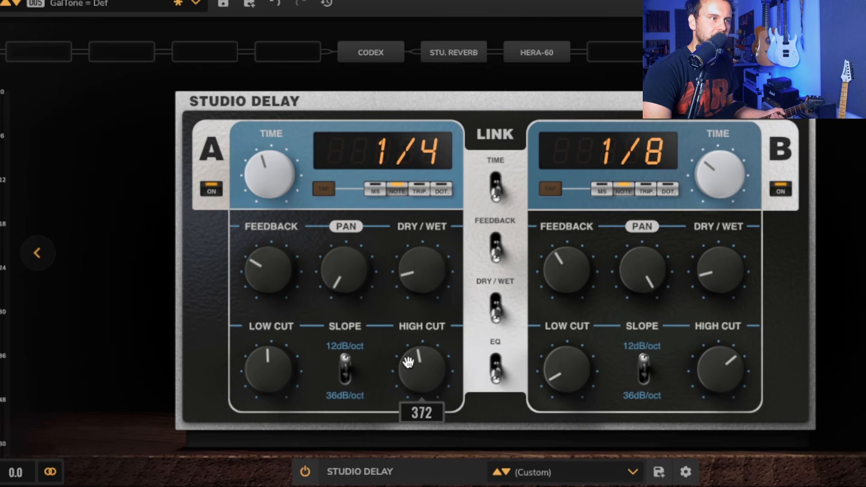
mouse_move(571, 269)
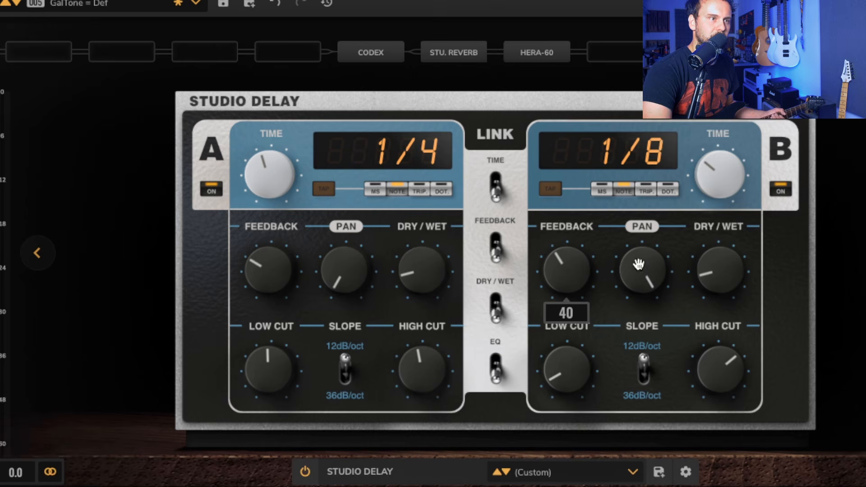
mouse_move(724, 283)
mouse_move(542, 379)
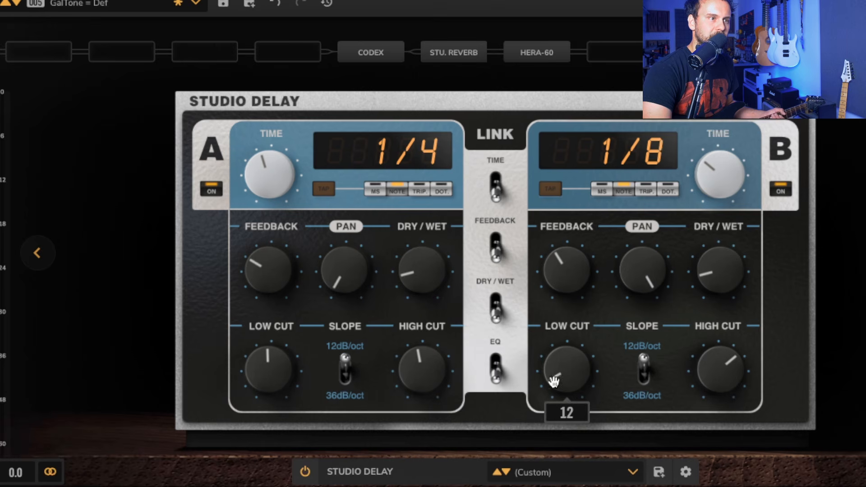
mouse_move(730, 377)
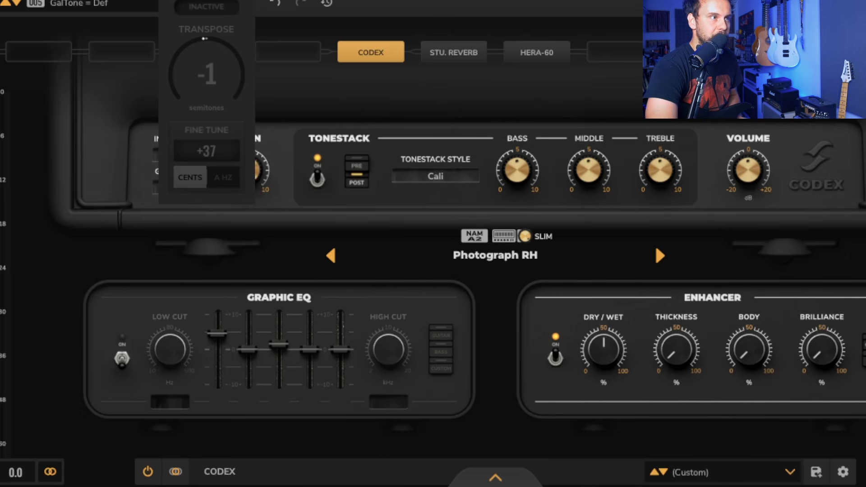
Step: Set the transposer to 0 semitones, toggle it off and on to compare the pitch, and adjust its semitone dial
click(206, 6)
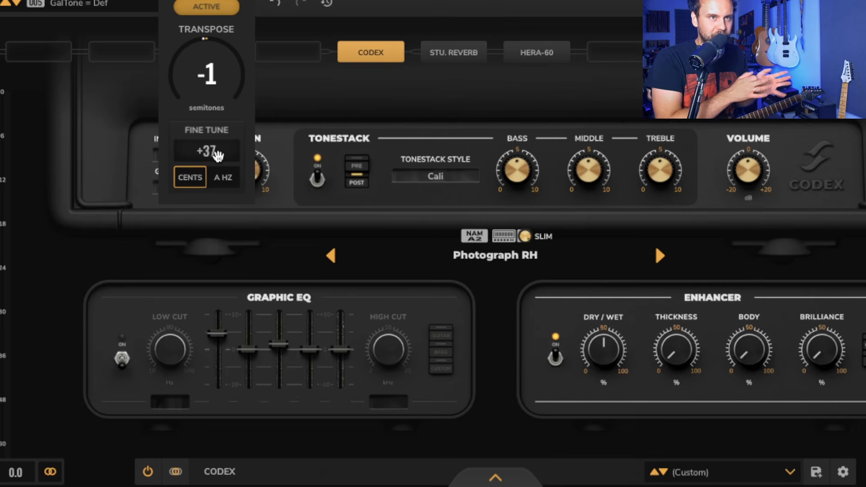
click(208, 7)
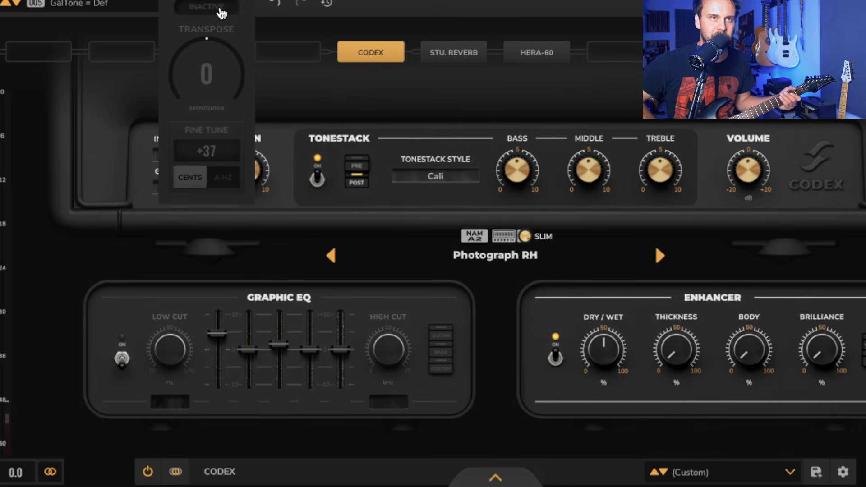
click(221, 15)
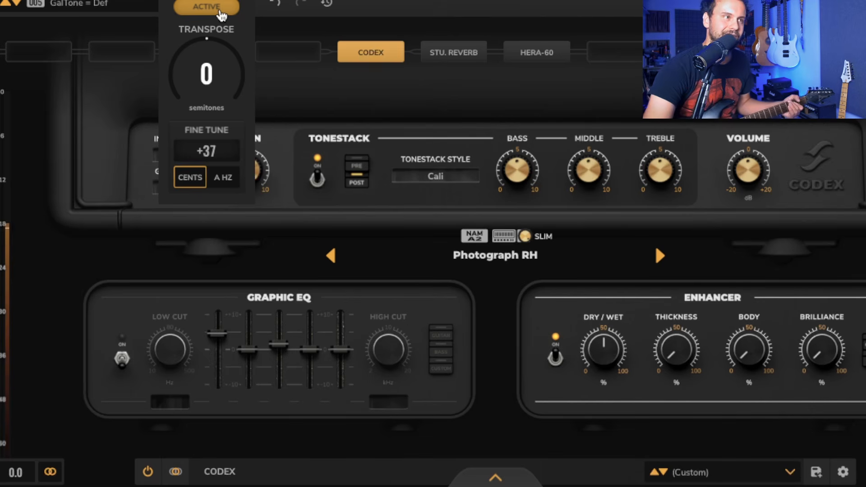
click(221, 13)
click(221, 14)
click(221, 13)
click(222, 14)
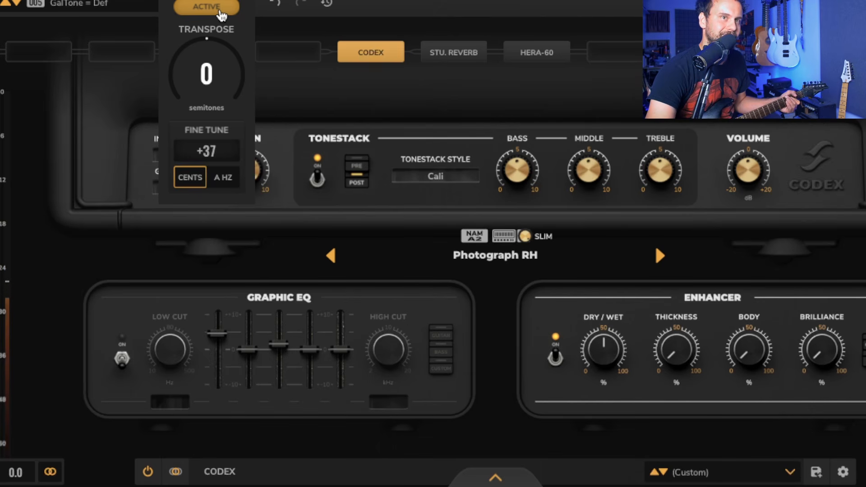
drag(210, 51, 210, 57)
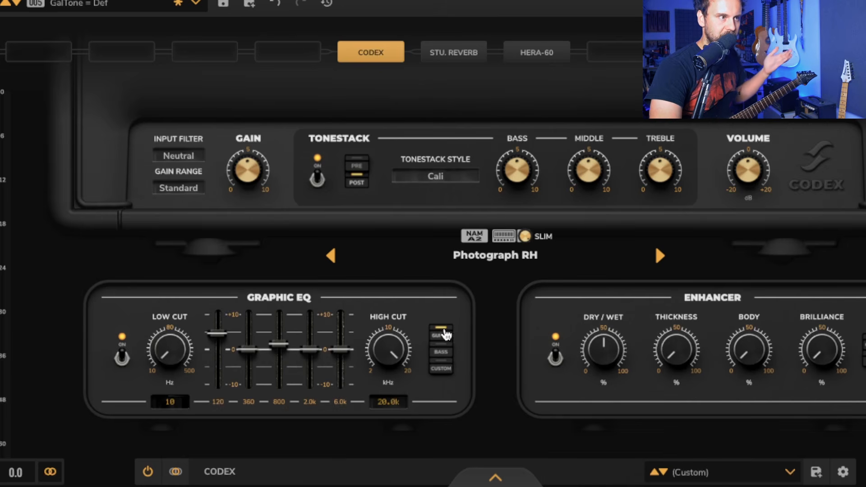
Step: Check the graphic EQ's band boosts and toggle the EQ off and on to compare the amplifier tone
mouse_move(217, 334)
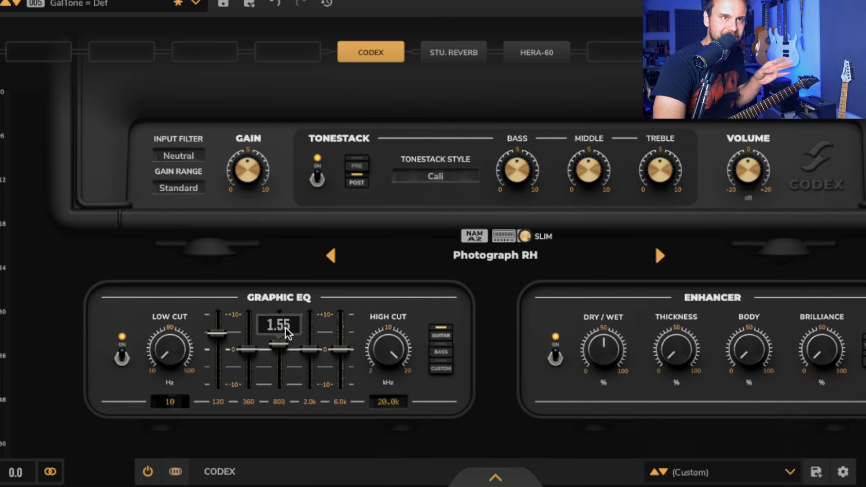
click(121, 357)
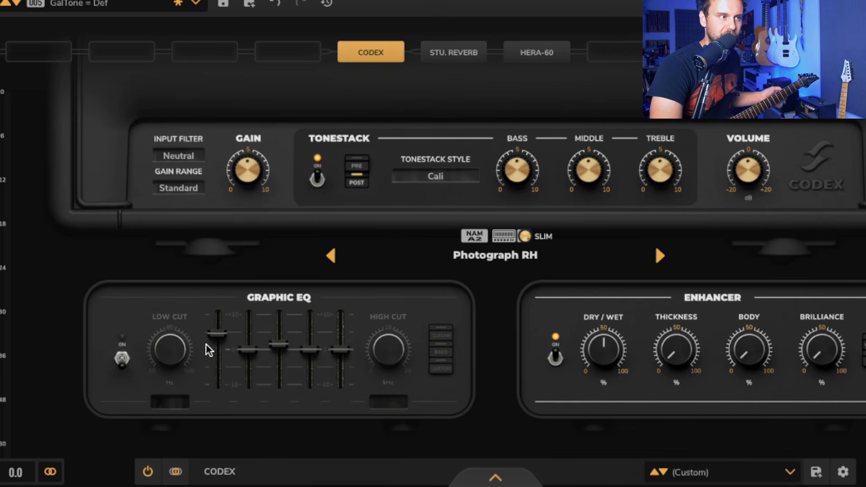
click(121, 358)
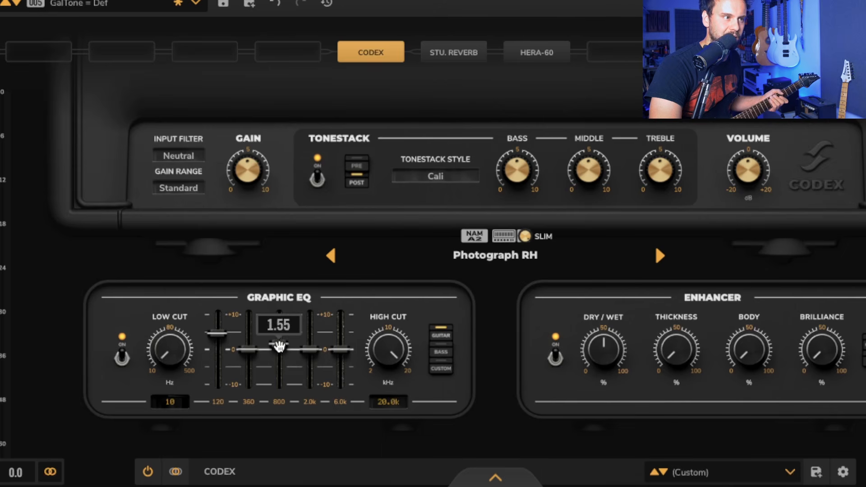
click(128, 359)
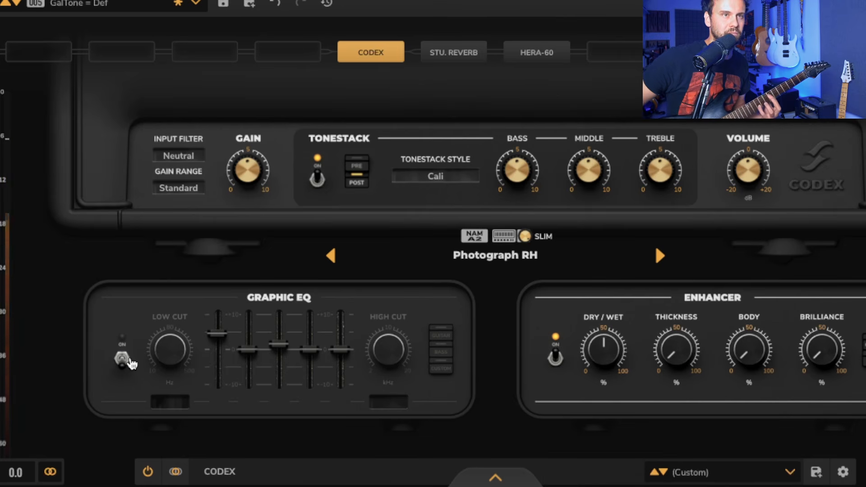
click(128, 366)
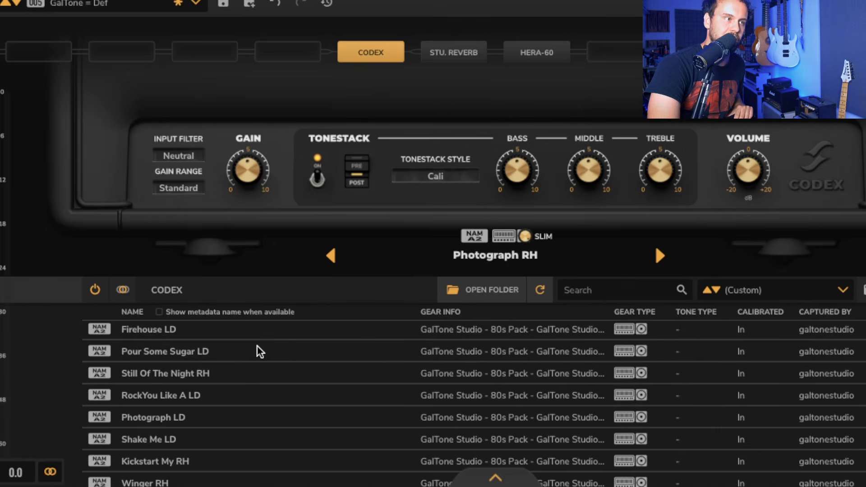
Step: Browse the GalTone Studio 80s Pack captures in the CODEX model list
scroll(261, 355, down, 10)
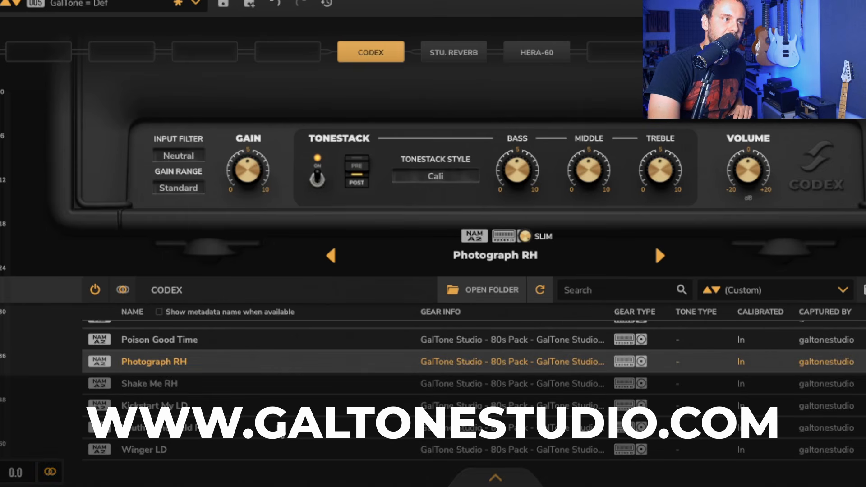
scroll(316, 374, down, 5)
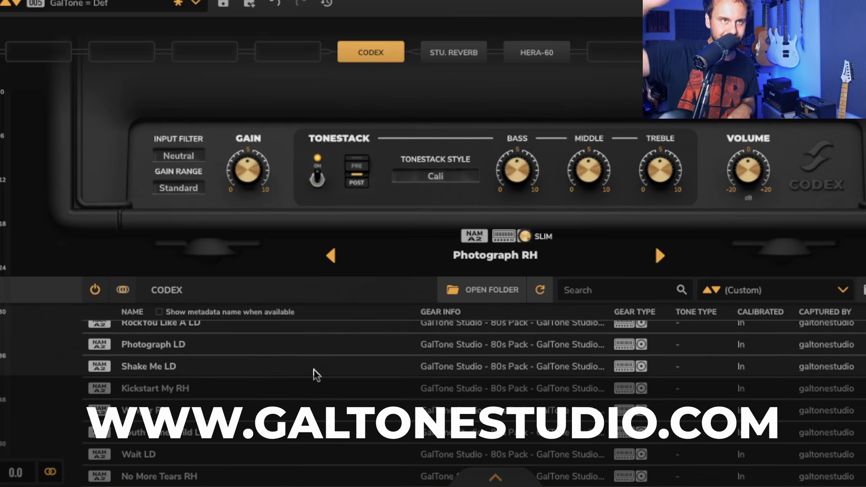